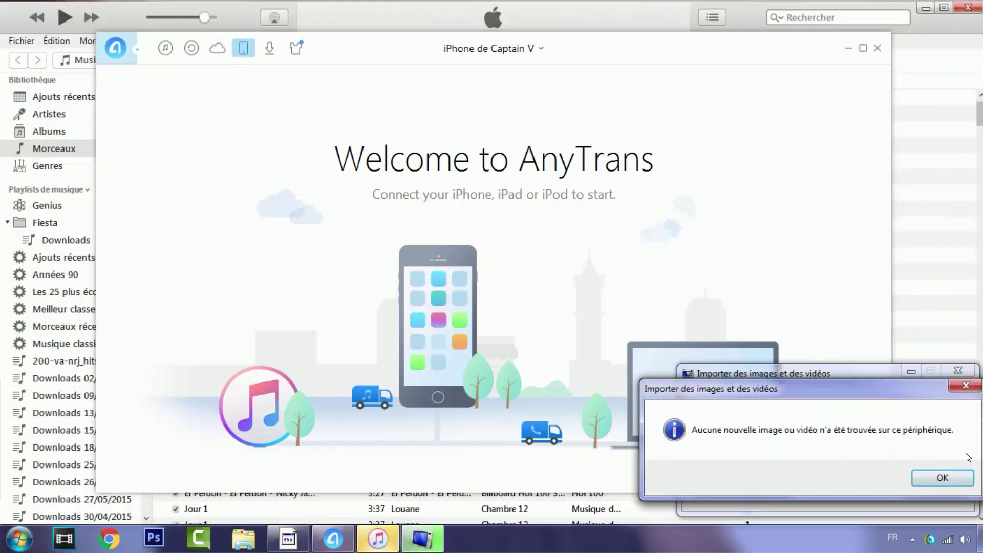
# - Dismiss the image and video import message and close iTunes to leave only the AnyTrans window open
pyautogui.click(942, 477)
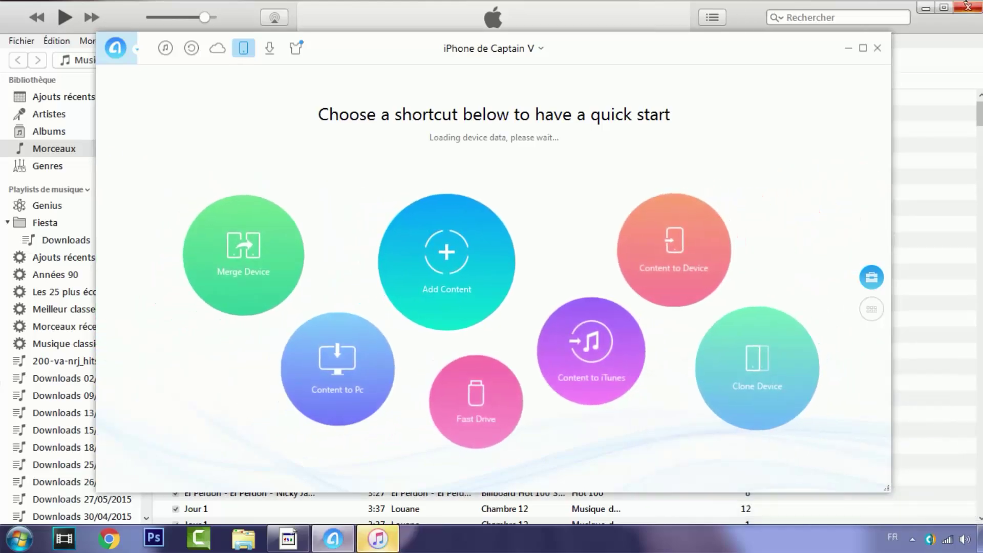
pyautogui.click(964, 6)
pyautogui.click(967, 8)
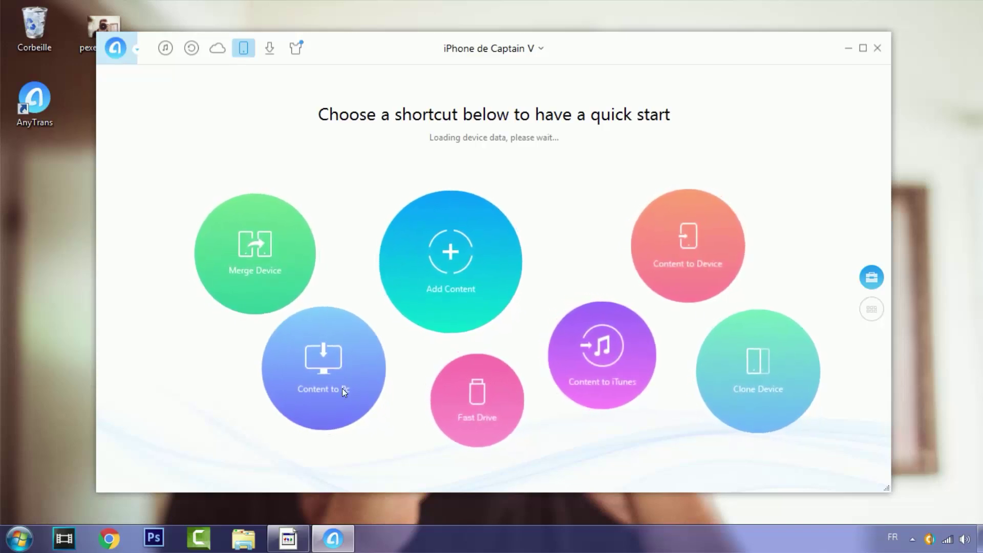
# - Check the connected iPhone and its free storage in the device list
pyautogui.click(497, 48)
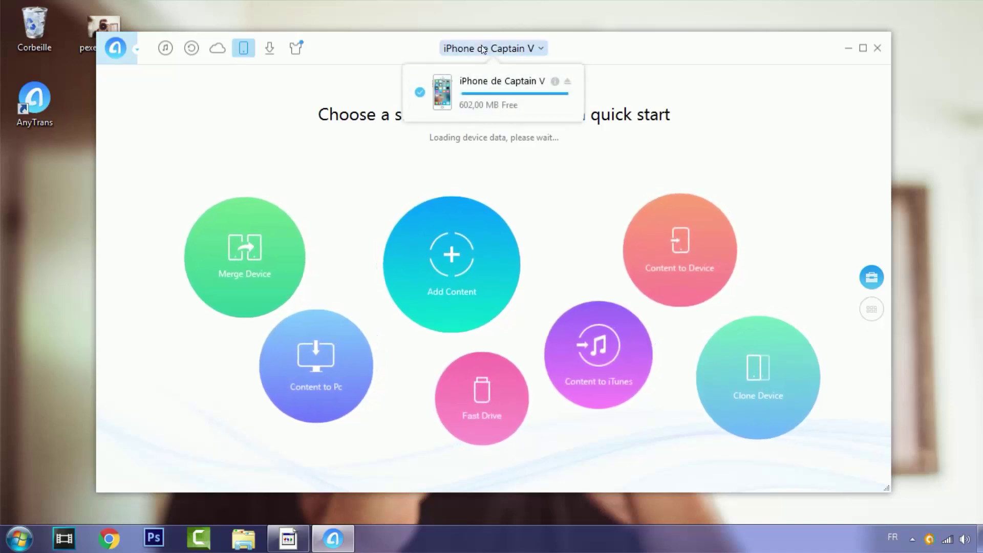
pyautogui.click(602, 183)
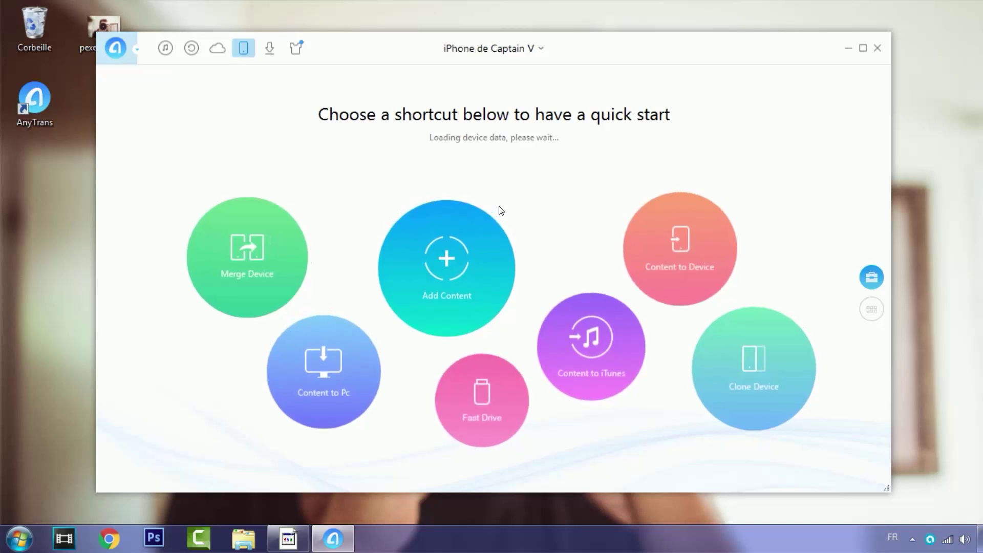
pyautogui.click(445, 264)
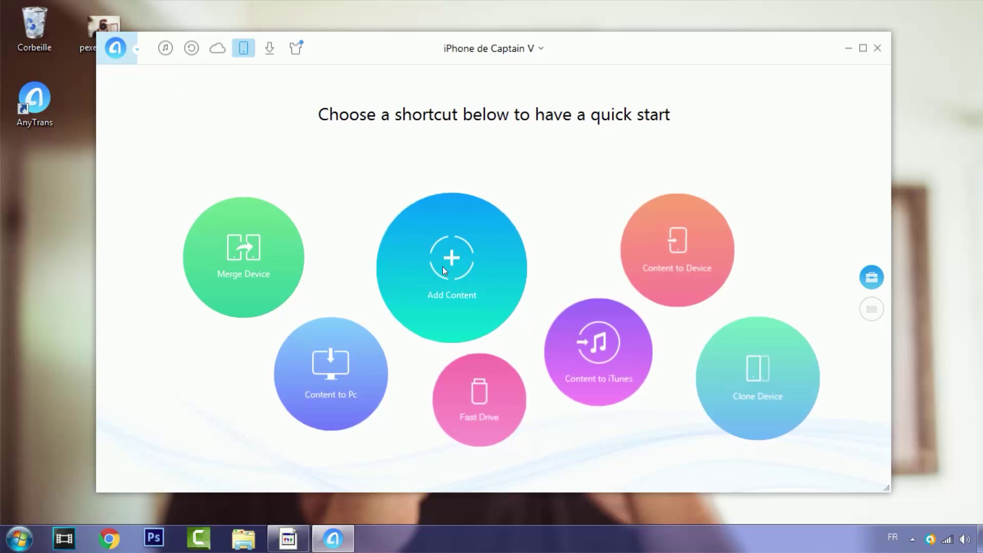
pyautogui.click(442, 266)
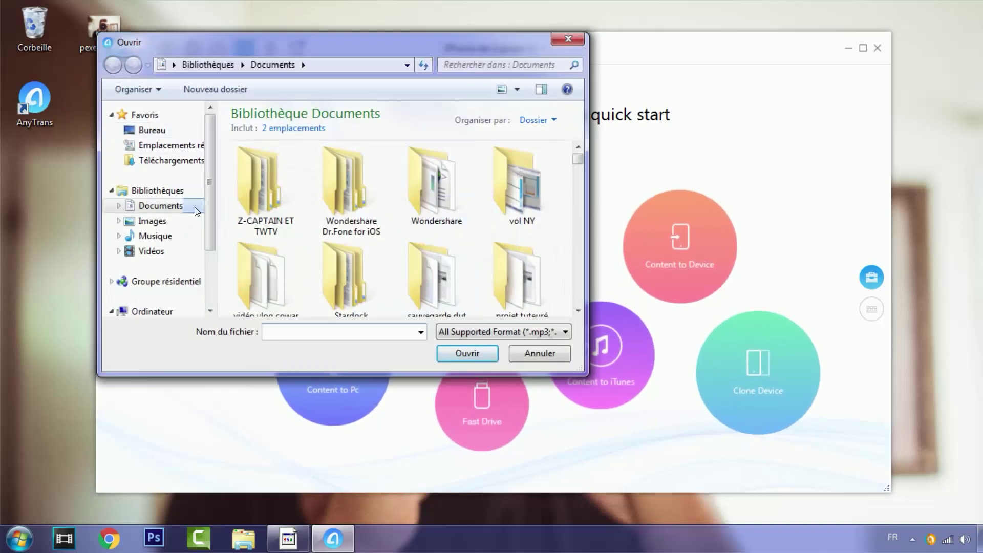
pyautogui.scroll(-2, 200, 236)
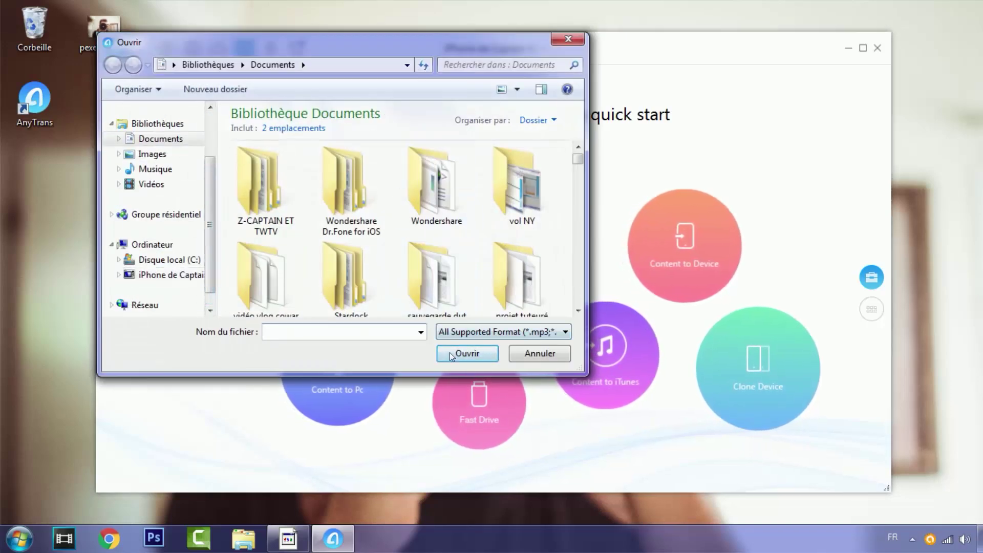
pyautogui.click(536, 355)
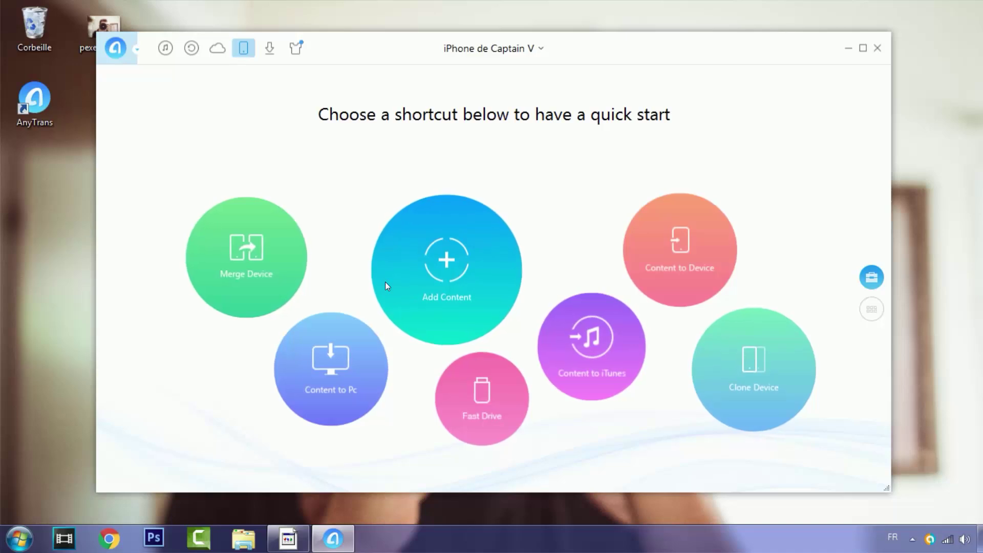
# - Start a Content to Pc transfer and exclude the Messages, Podcasts, Safari history, Voice Mail and Albums categories
pyautogui.click(336, 382)
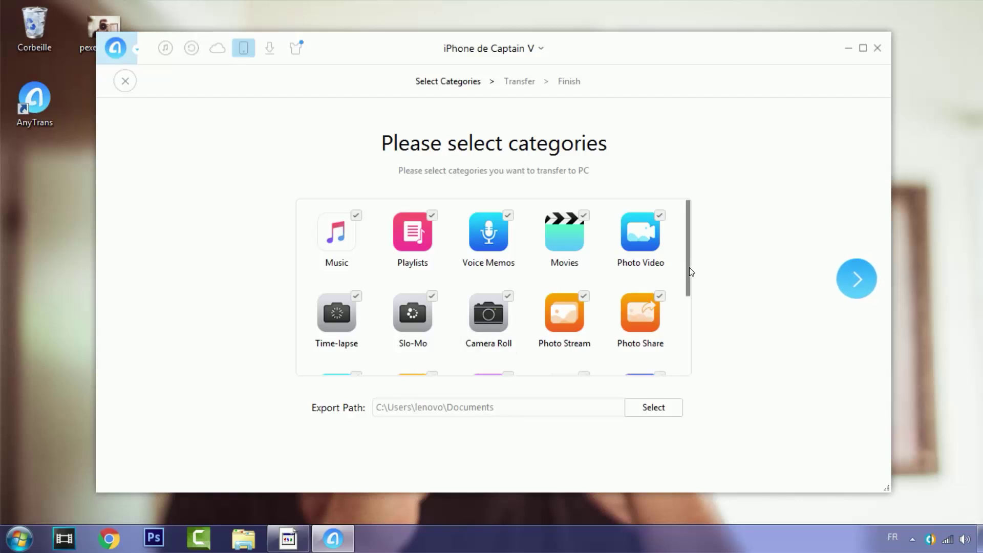
pyautogui.moveTo(689, 267); pyautogui.dragTo(690, 357)
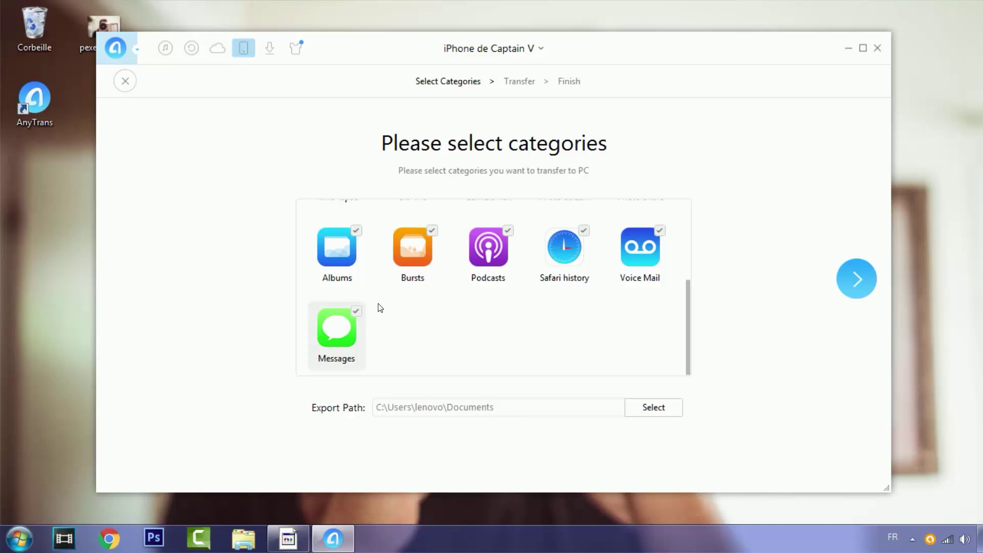
pyautogui.click(355, 310)
pyautogui.click(507, 231)
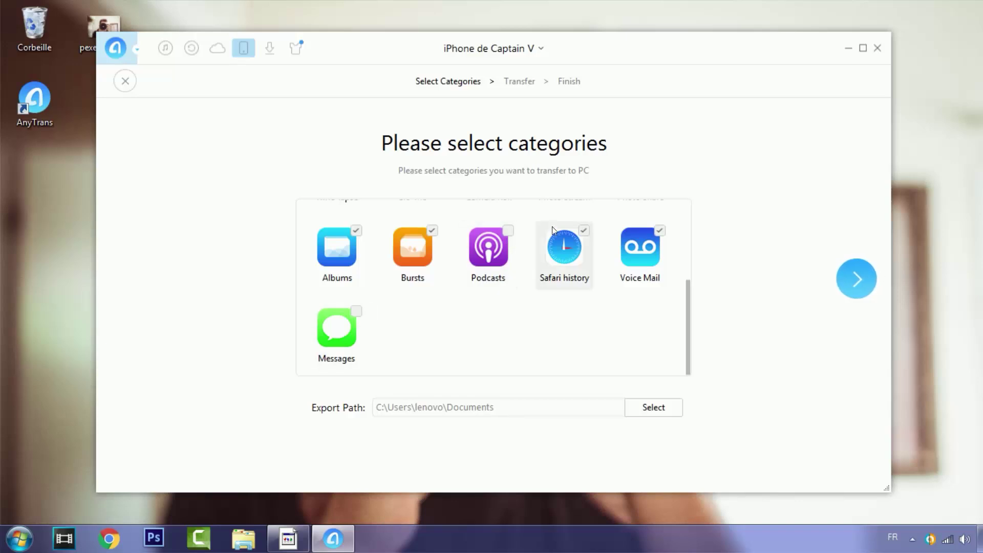
pyautogui.click(584, 232)
pyautogui.click(659, 229)
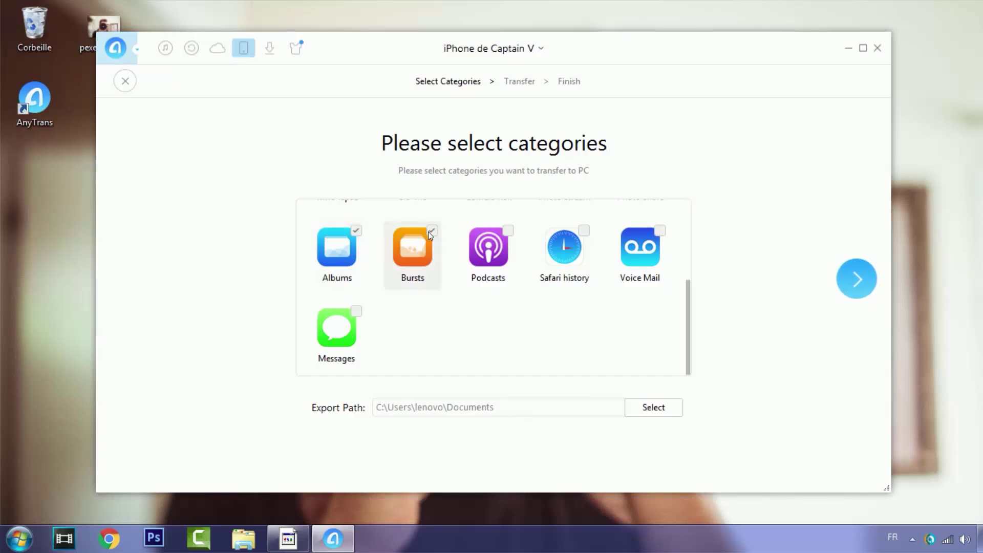
pyautogui.click(353, 230)
# - Exclude Photo Stream, Photo Share, Slo-Mo and Camera Roll from the transfer and review the remaining categories
pyautogui.moveTo(687, 321); pyautogui.dragTo(692, 244)
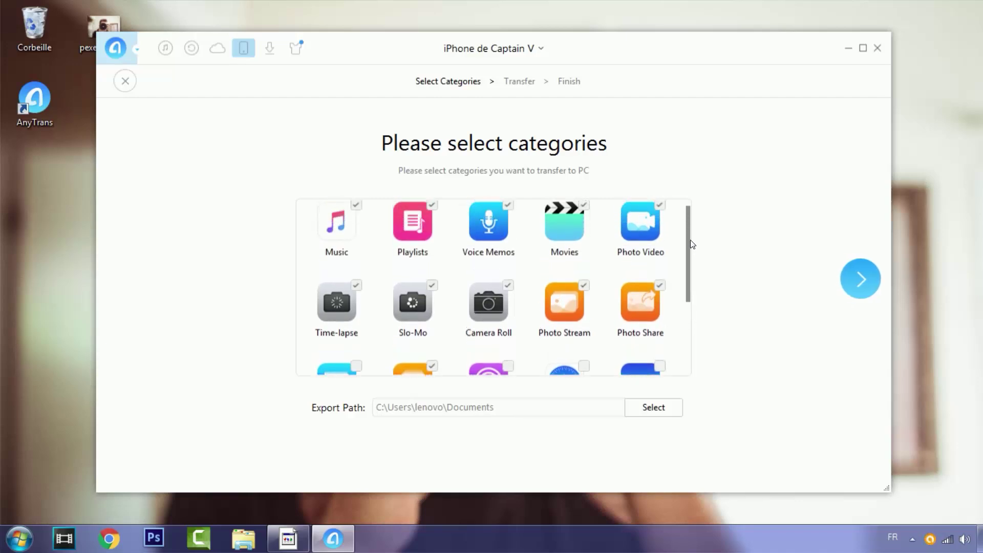
pyautogui.click(584, 286)
pyautogui.click(659, 287)
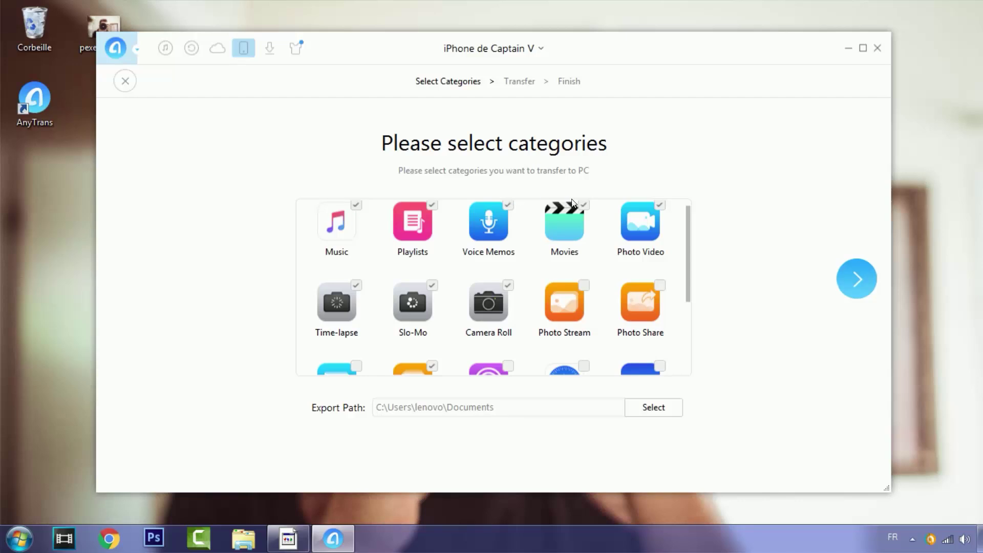
pyautogui.click(584, 205)
pyautogui.moveTo(618, 55); pyautogui.dragTo(638, 65)
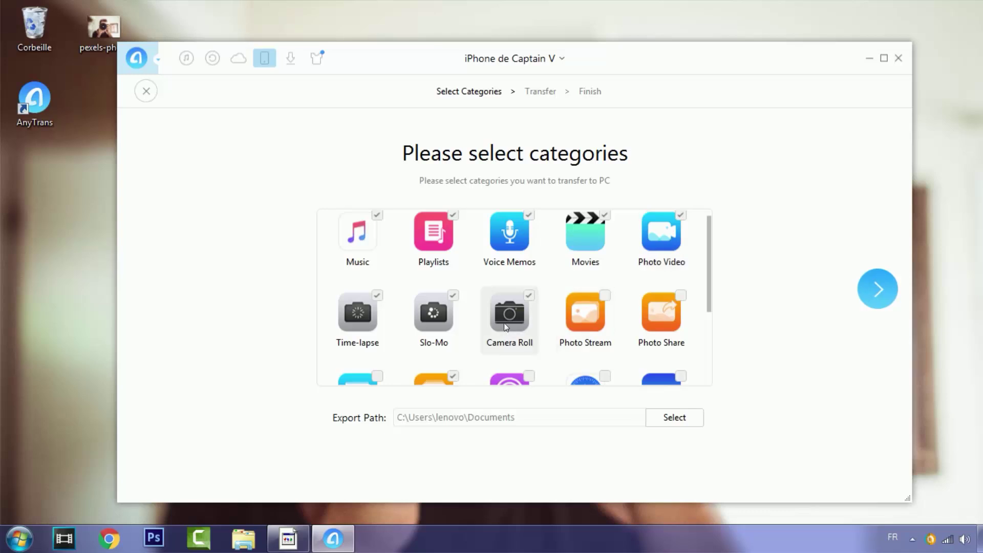
pyautogui.click(453, 295)
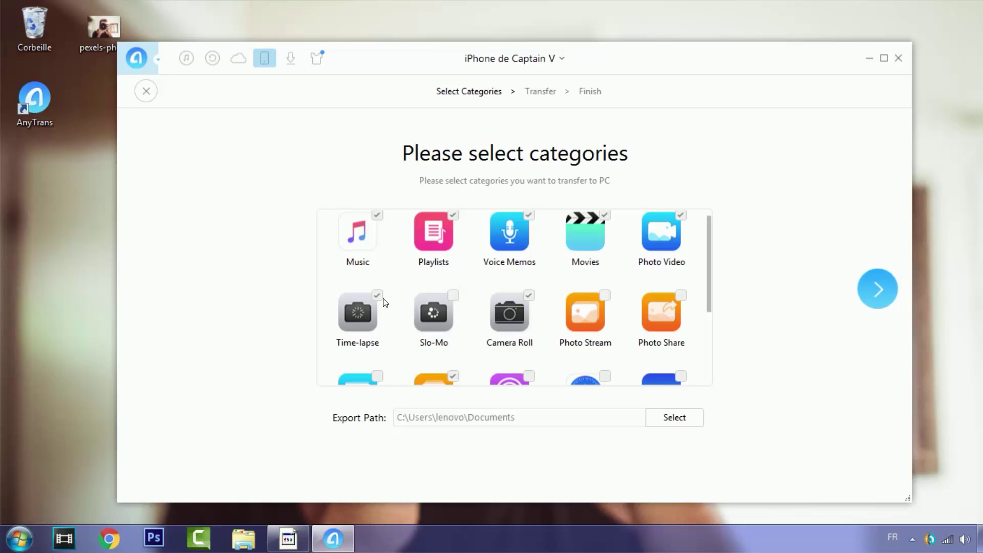
pyautogui.scroll(-3, 530, 297)
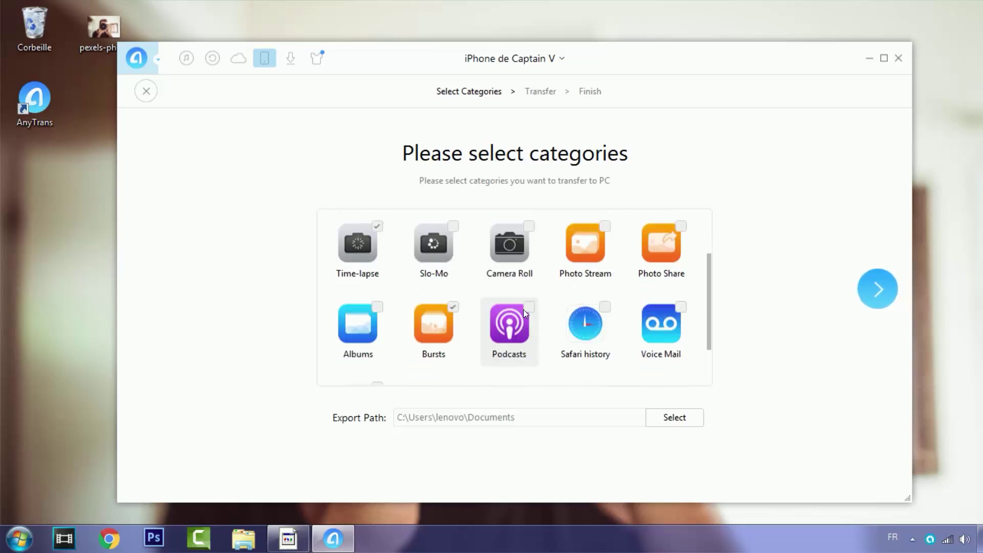
pyautogui.scroll(3, 564, 310)
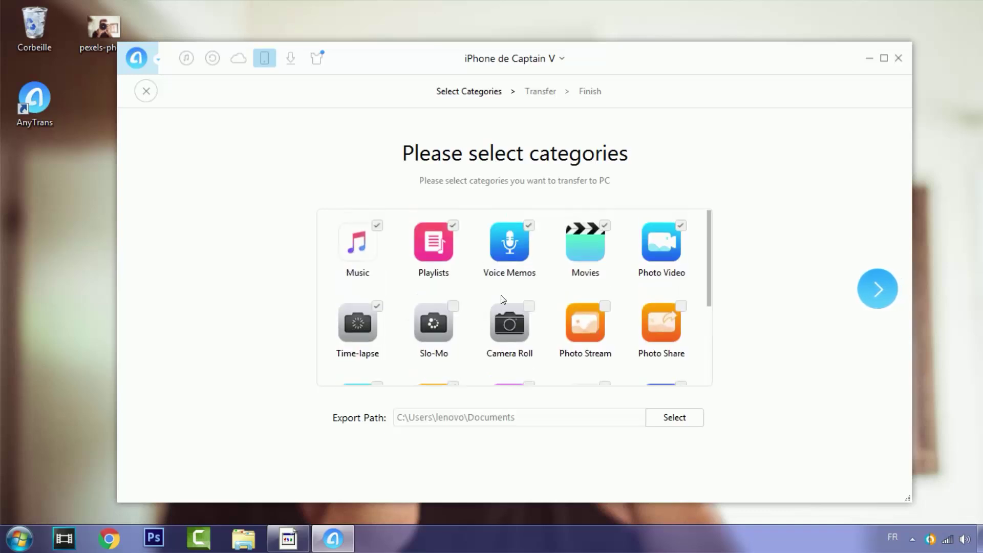
pyautogui.scroll(-3, 660, 323)
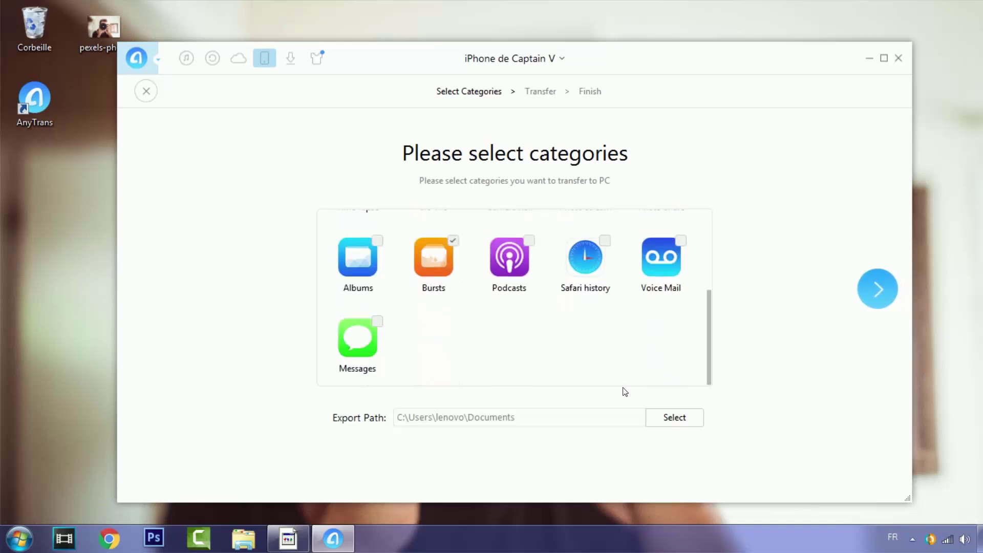
# - Set the export path to the Desktop (Bureau) and run the transfer to the PC
pyautogui.click(660, 415)
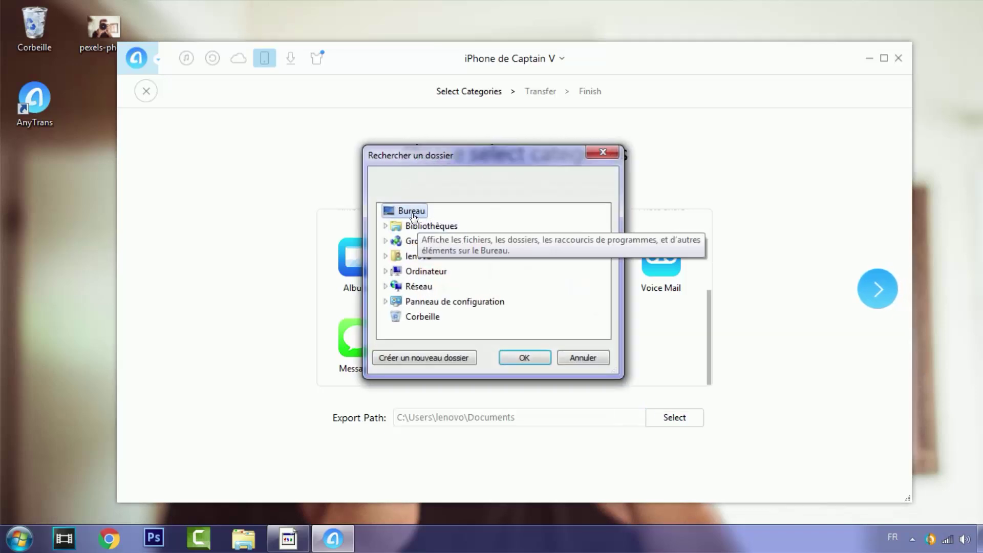
pyautogui.click(524, 357)
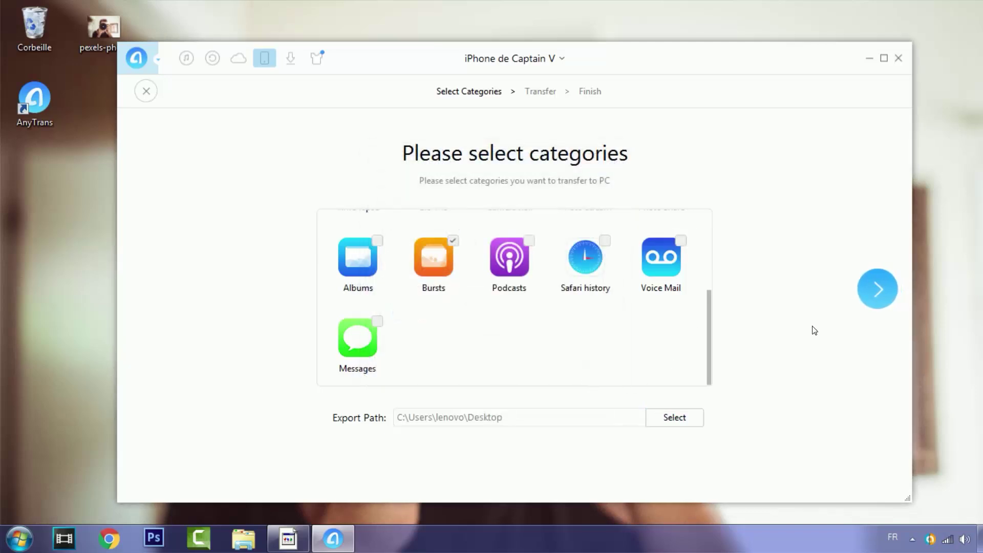
pyautogui.click(877, 290)
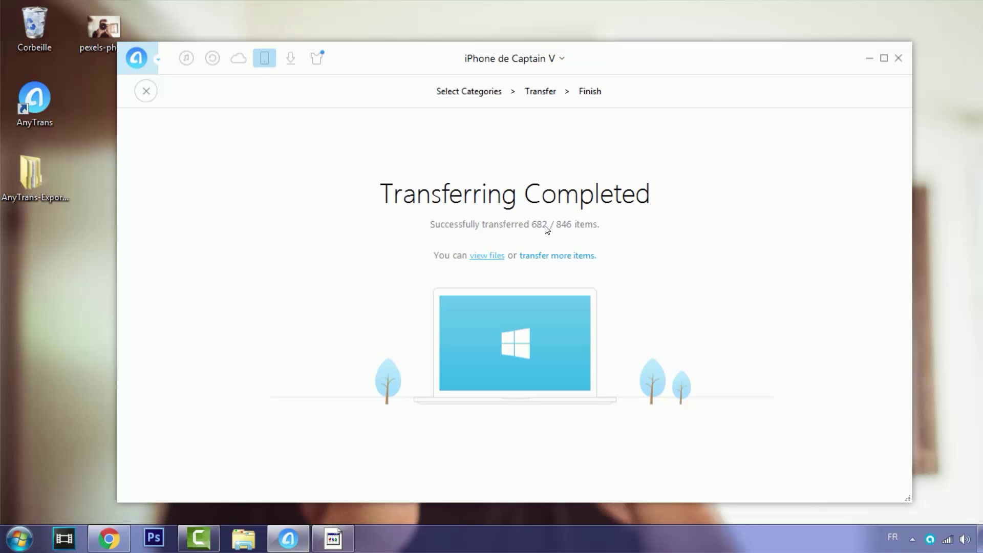
# - View the transferred files and open the AnyTrans-Export-20170216 folder to examine its category folders
pyautogui.click(486, 255)
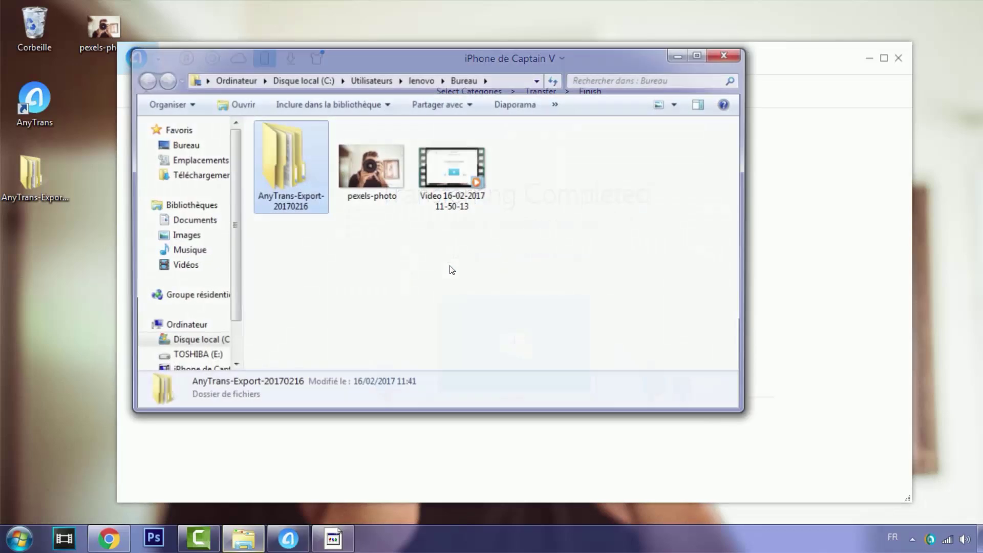
pyautogui.doubleClick(309, 158)
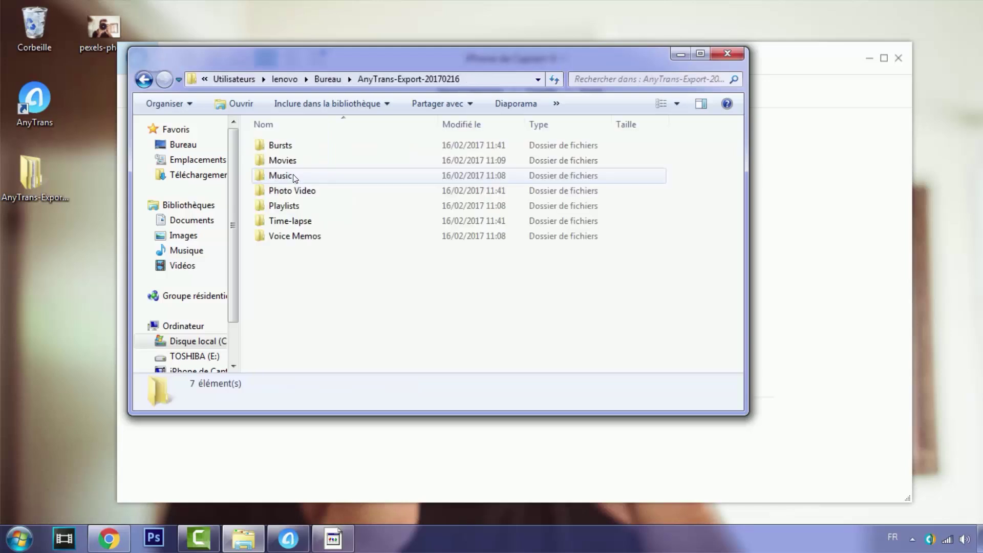
pyautogui.moveTo(366, 309); pyautogui.dragTo(315, 108)
pyautogui.click(330, 269)
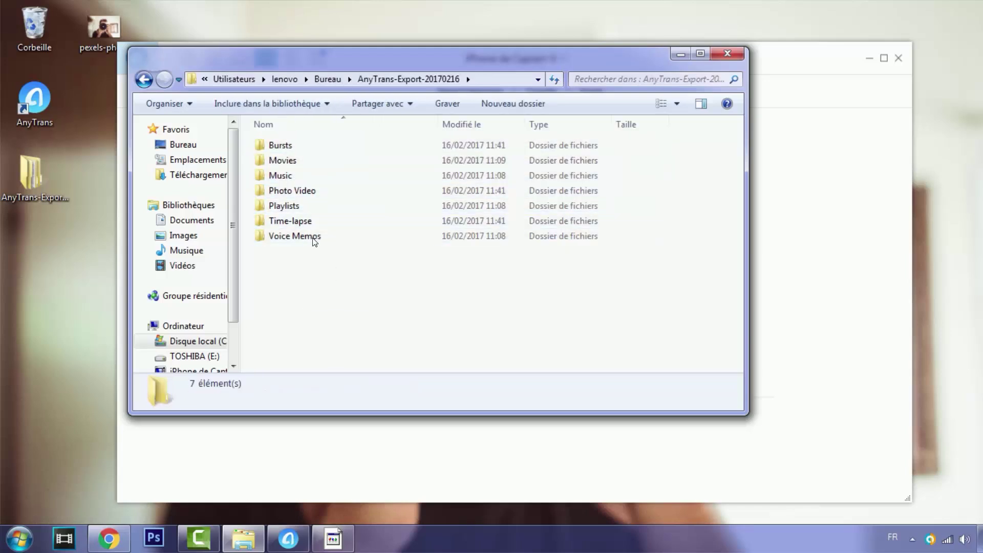
# - Examine the exported recordings in the Voice Memos folder, and return to the export folder
pyautogui.doubleClick(293, 234)
pyautogui.moveTo(298, 272); pyautogui.dragTo(293, 135)
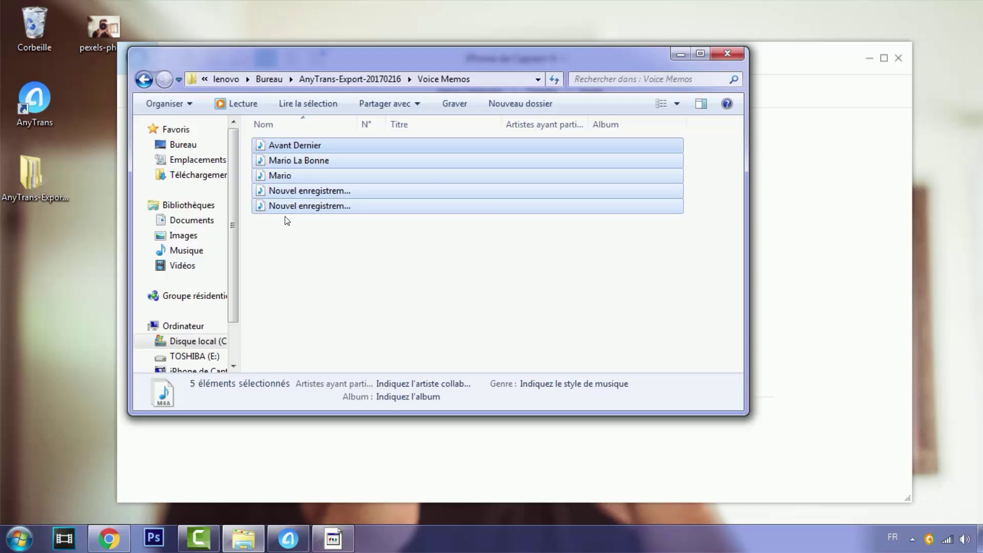
pyautogui.click(295, 256)
pyautogui.click(292, 146)
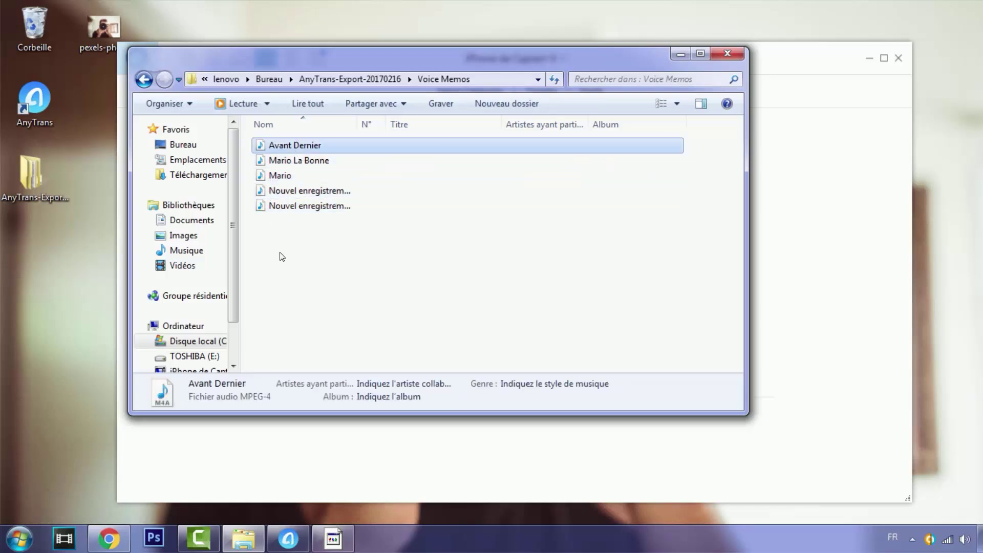
pyautogui.click(142, 81)
# - Inspect the Time-lapse folder, play the IMG_0266 video briefly, and return to the export folder
pyautogui.doubleClick(278, 220)
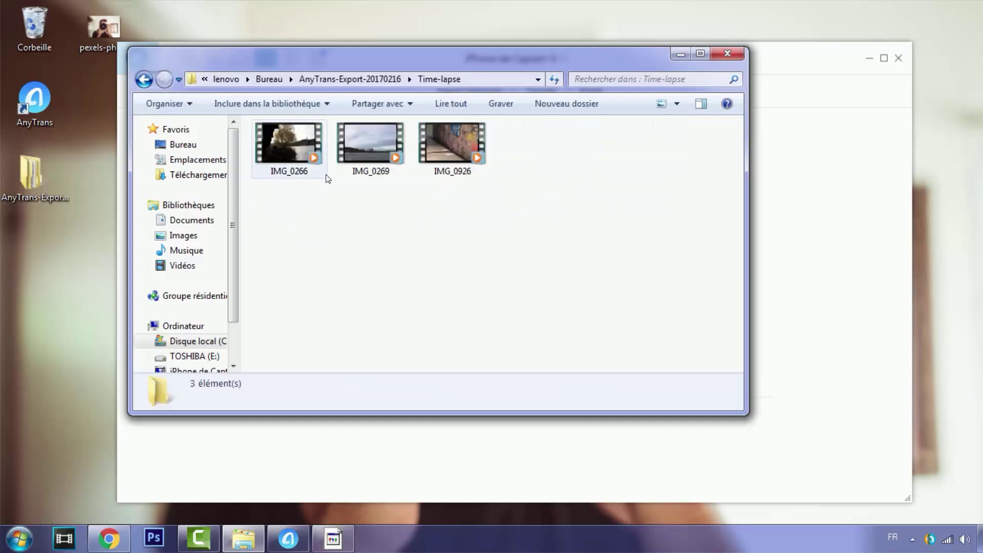
pyautogui.moveTo(532, 246); pyautogui.dragTo(282, 167)
pyautogui.click(302, 245)
pyautogui.doubleClick(286, 160)
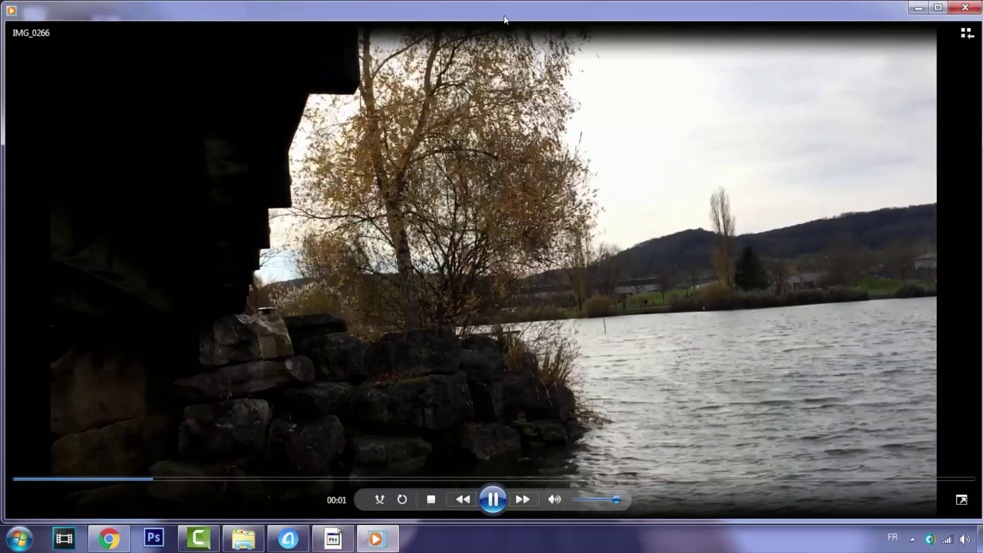
pyautogui.doubleClick(503, 20)
pyautogui.click(766, 60)
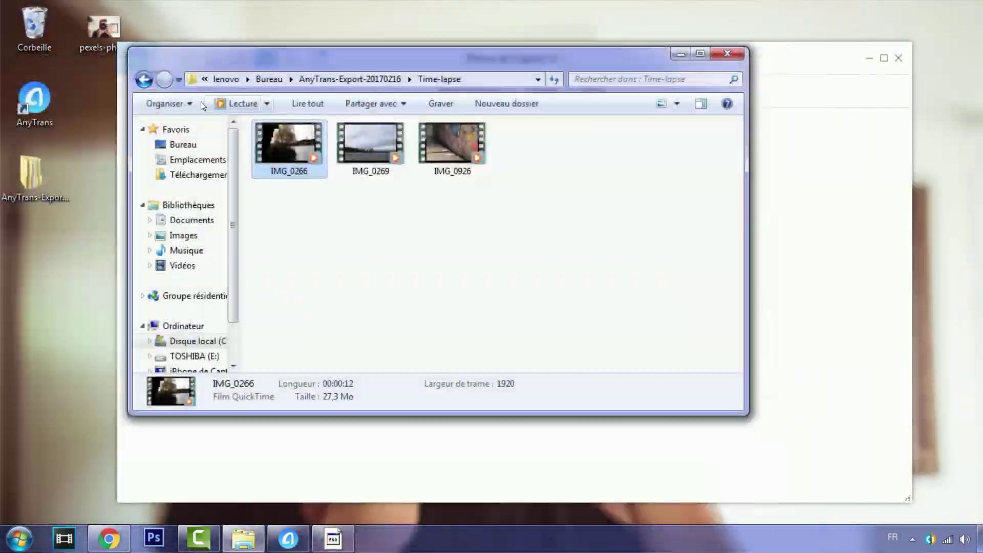
pyautogui.click(144, 78)
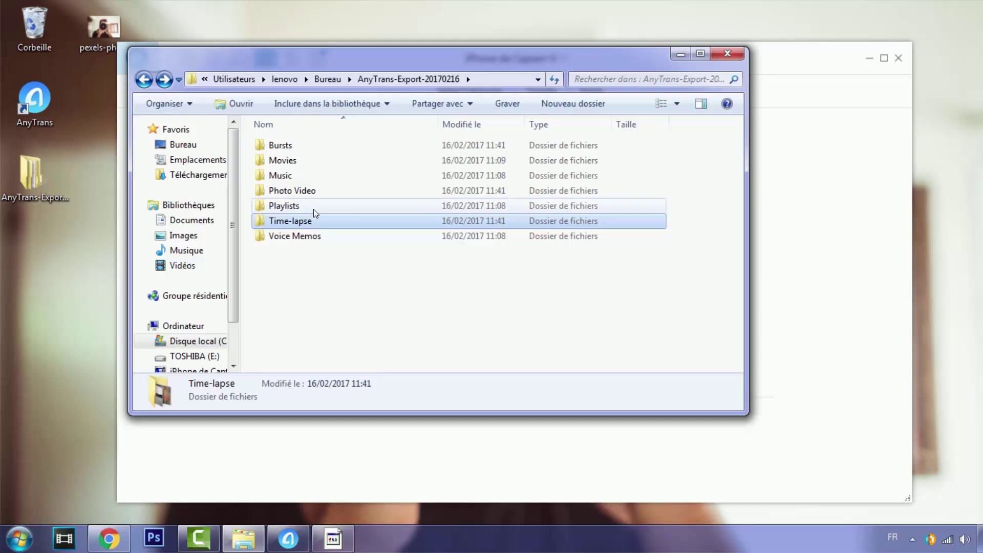
# - Look through the contents of the Playlists folder and return to the export folder
pyautogui.doubleClick(284, 205)
pyautogui.moveTo(313, 210); pyautogui.dragTo(565, 134)
pyautogui.click(141, 80)
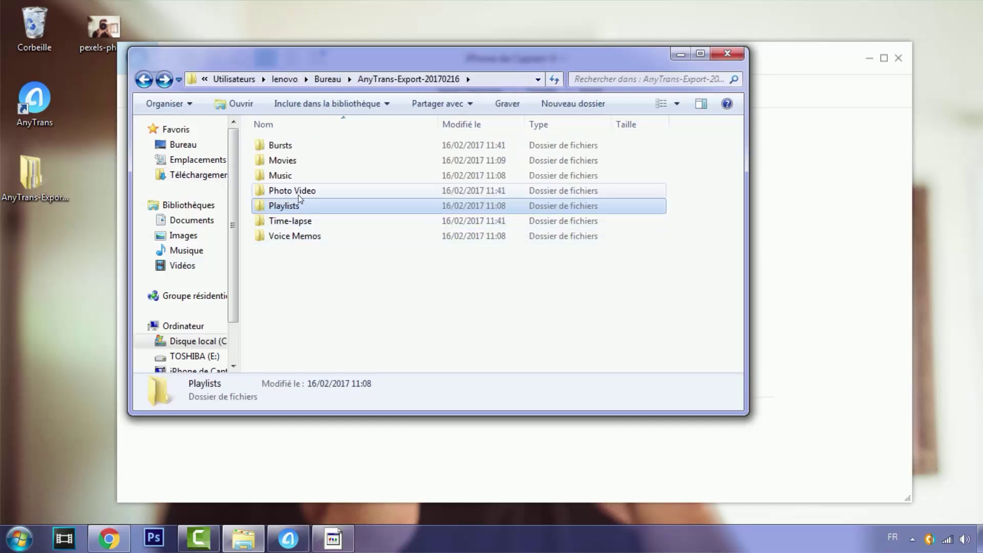
# - Open the Photo Video folder's properties to check its size and number of files
pyautogui.click(273, 191)
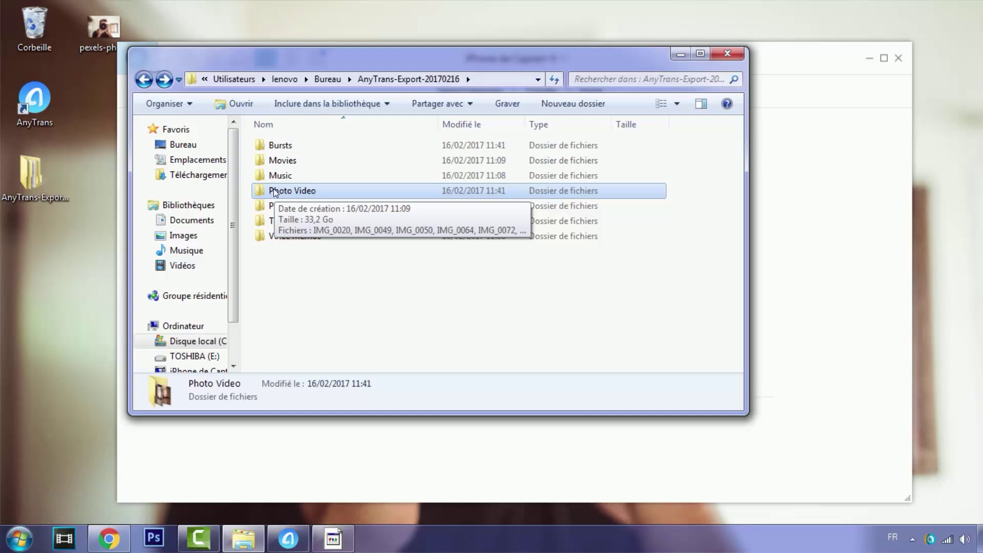
pyautogui.rightClick(273, 190)
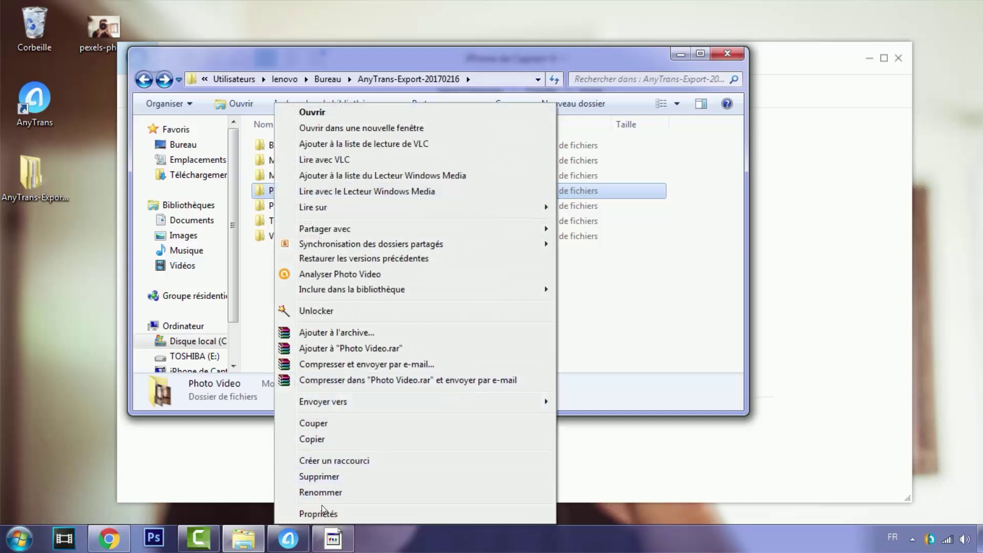
pyautogui.click(323, 511)
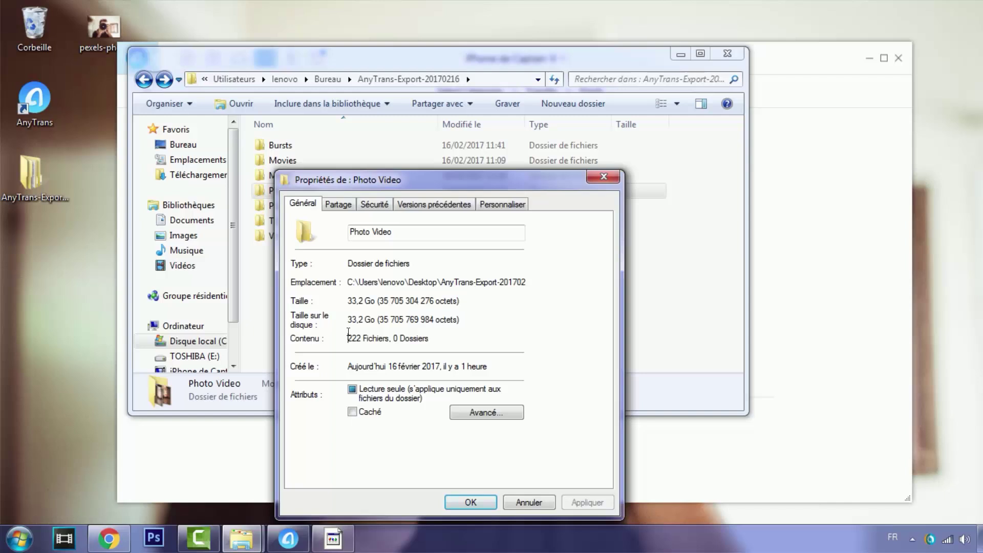
# - Check the file count in the Photo Video folder's properties and close the properties
pyautogui.moveTo(348, 337); pyautogui.dragTo(357, 320)
pyautogui.click(603, 177)
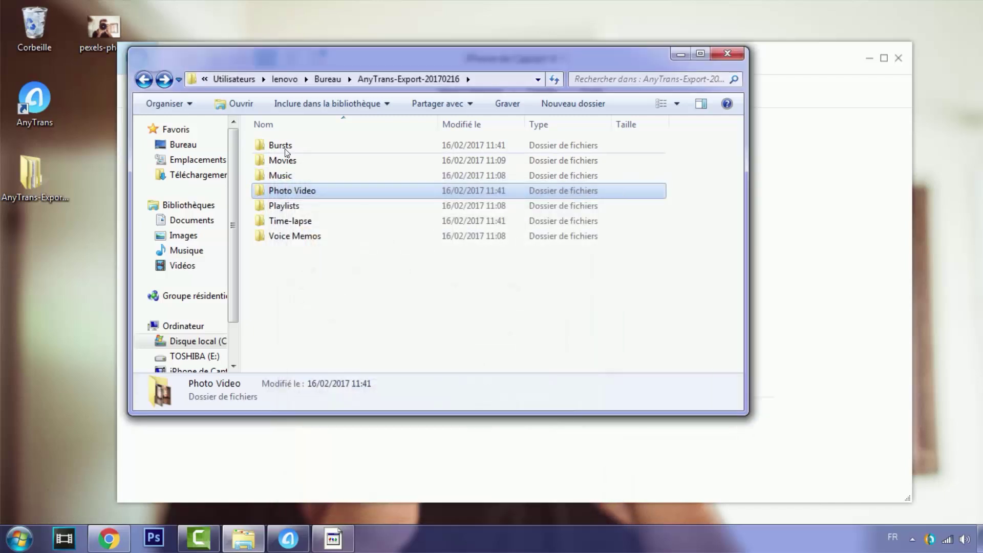
# - Browse the exported songs in the Music folder, check the details of Nightcore - Snow White, and return to the export folder
pyautogui.doubleClick(297, 176)
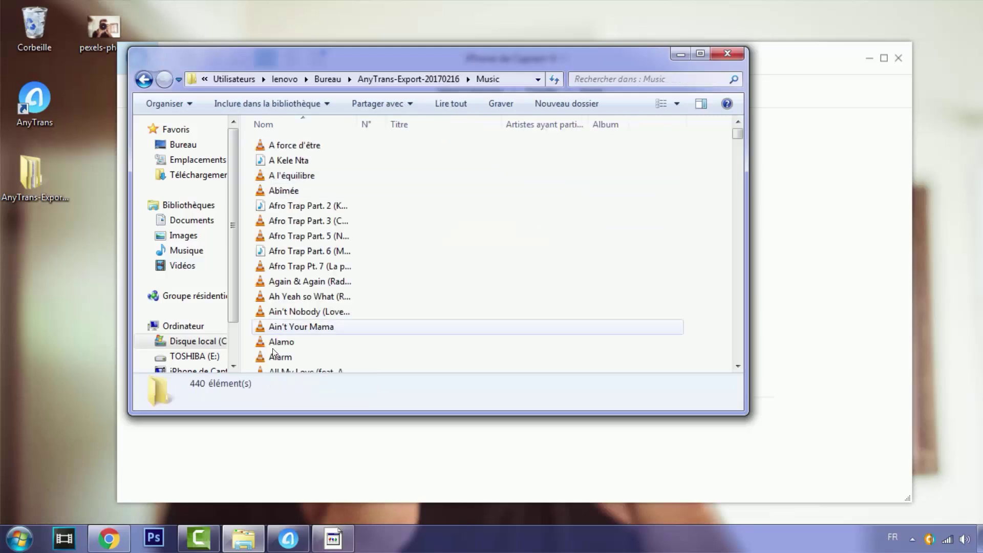
pyautogui.click(292, 310)
pyautogui.scroll(-5, 286, 317)
pyautogui.scroll(-20, 286, 316)
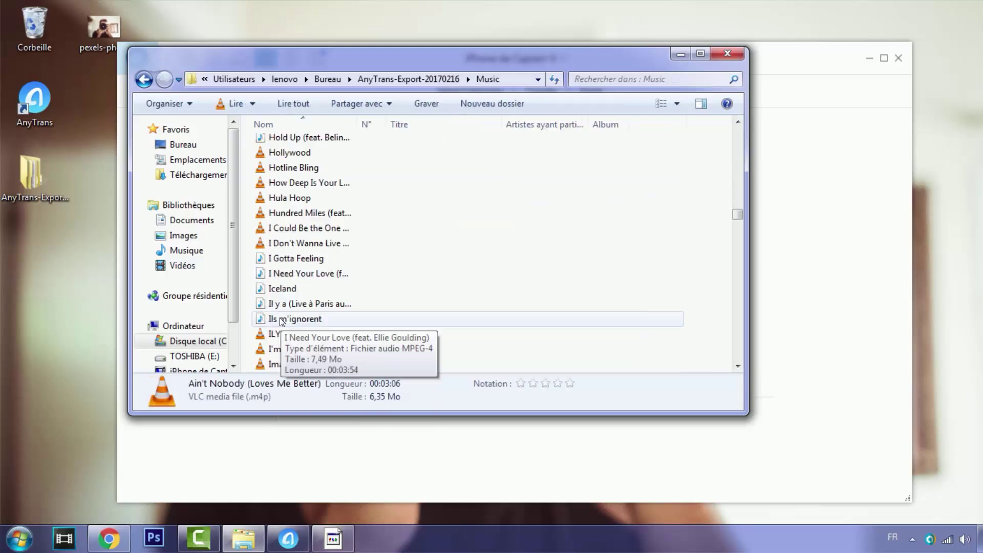
pyautogui.scroll(-15, 283, 307)
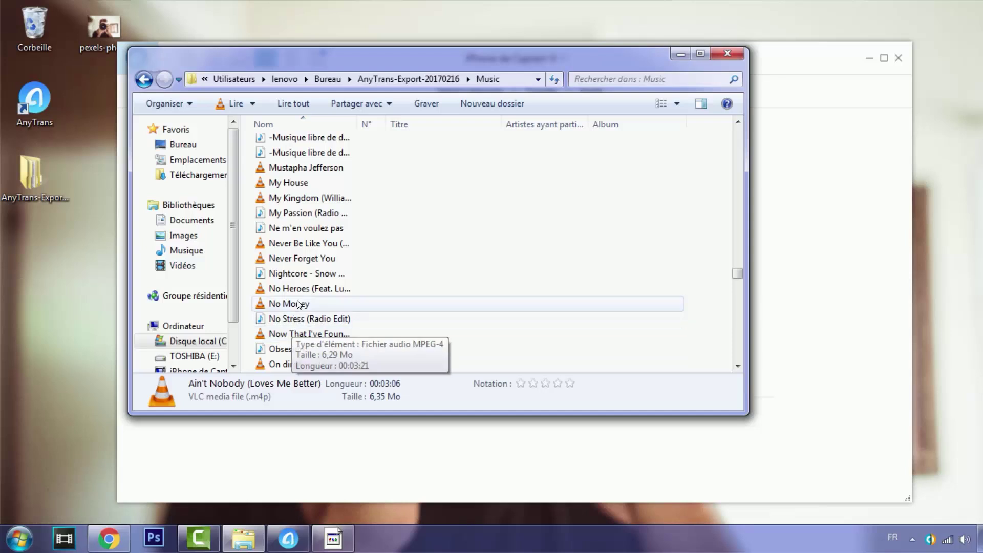
pyautogui.click(314, 273)
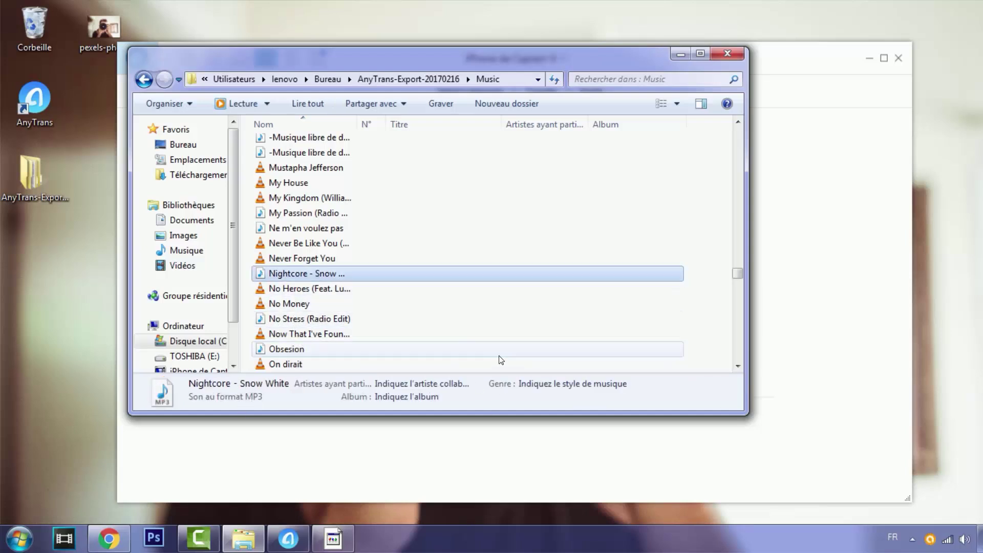
pyautogui.click(145, 80)
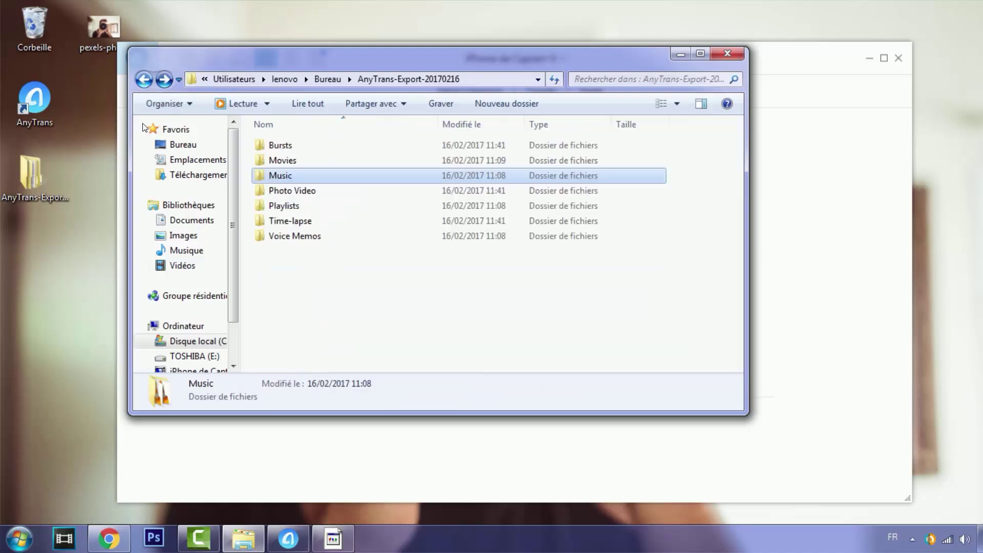
# - Check the combined details of the videos in the Movies folder and those of Appowersoft video, and return to the export folder
pyautogui.doubleClick(320, 164)
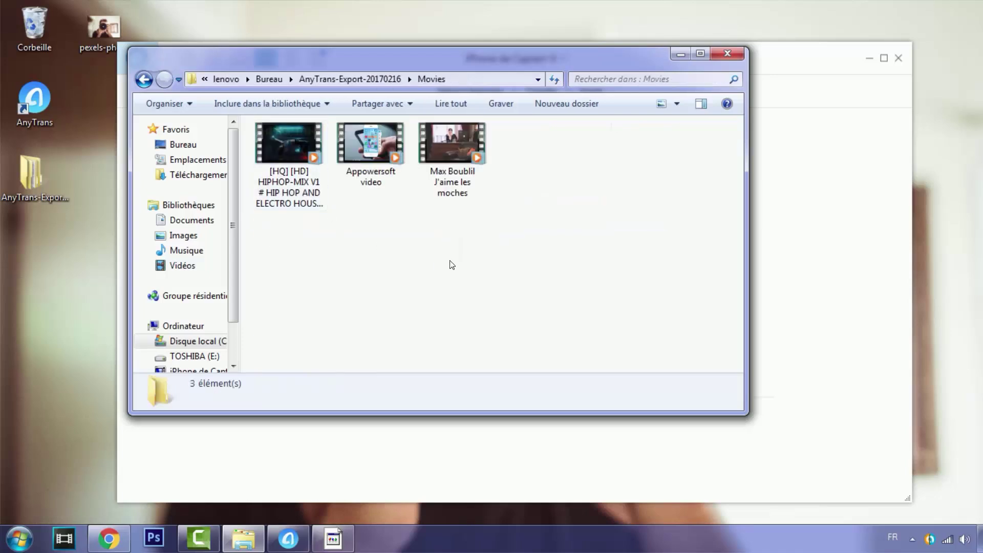
pyautogui.moveTo(546, 263); pyautogui.dragTo(0, 50)
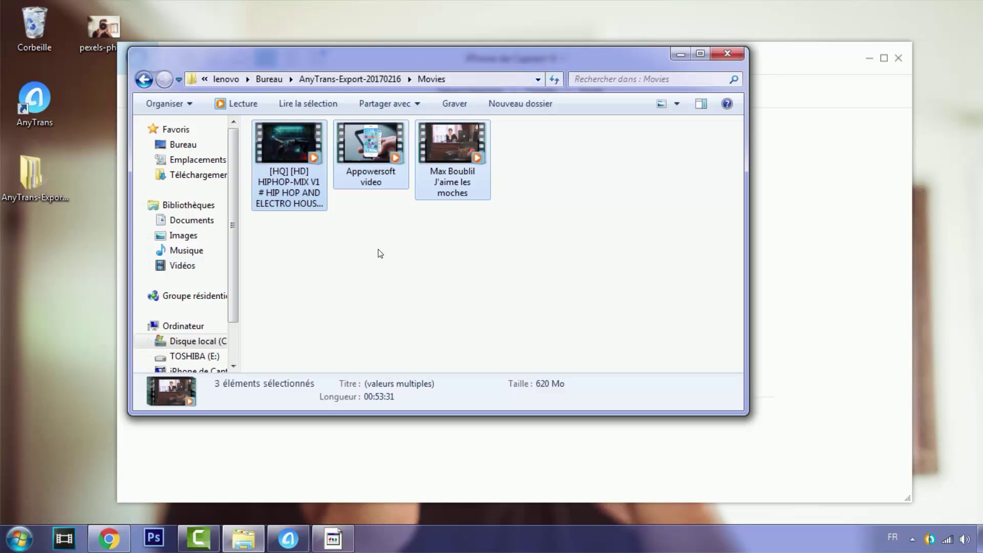
pyautogui.click(374, 262)
pyautogui.click(384, 172)
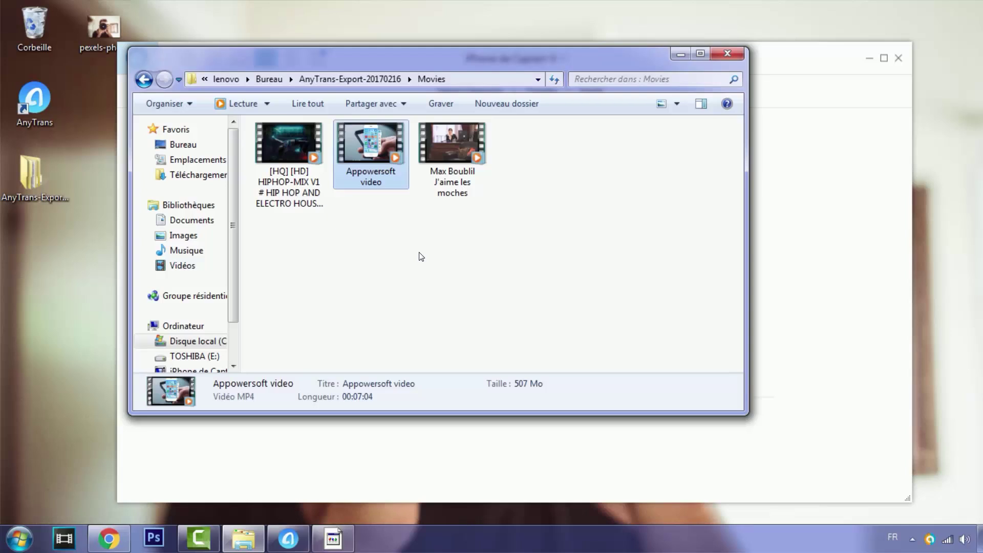
pyautogui.click(146, 81)
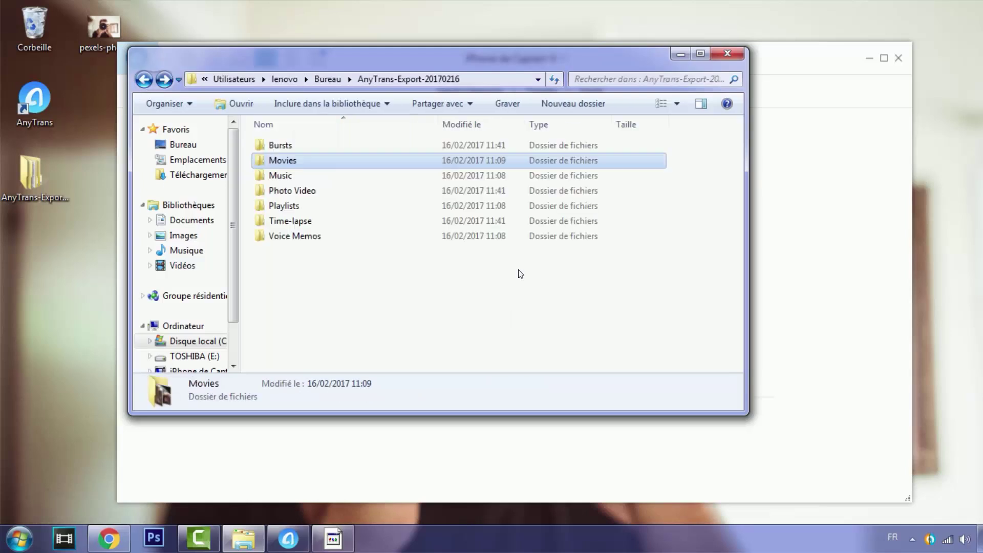
pyautogui.doubleClick(303, 146)
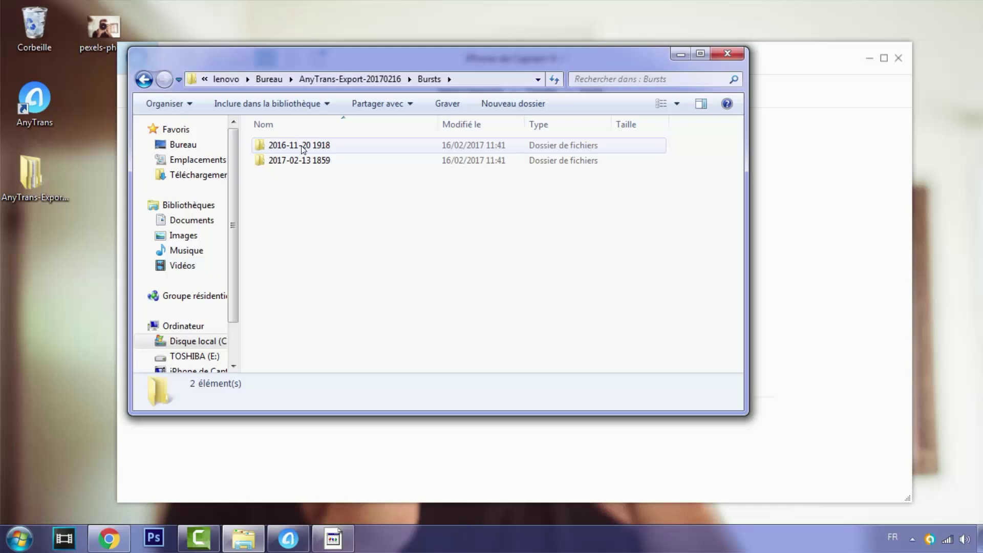
pyautogui.doubleClick(302, 146)
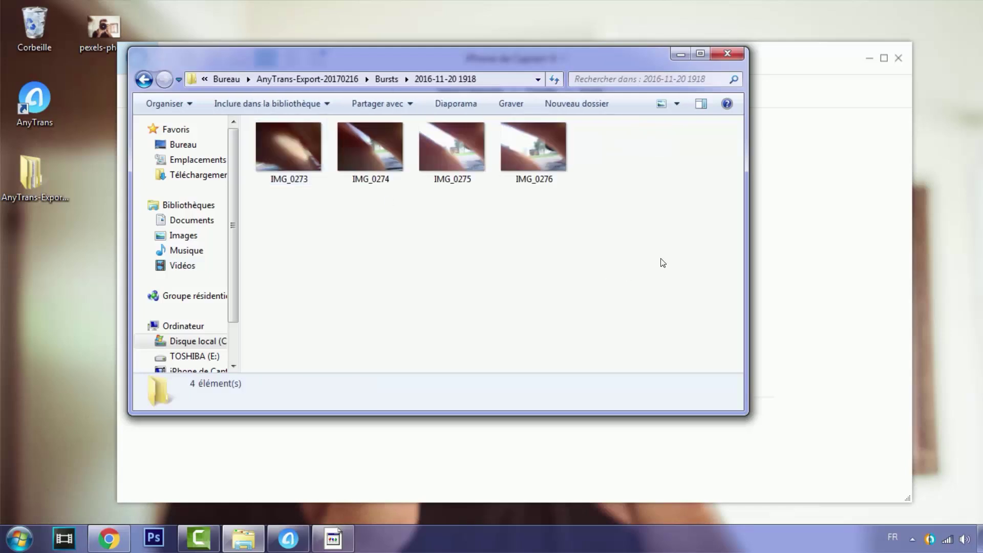
pyautogui.moveTo(655, 255); pyautogui.dragTo(100, 75)
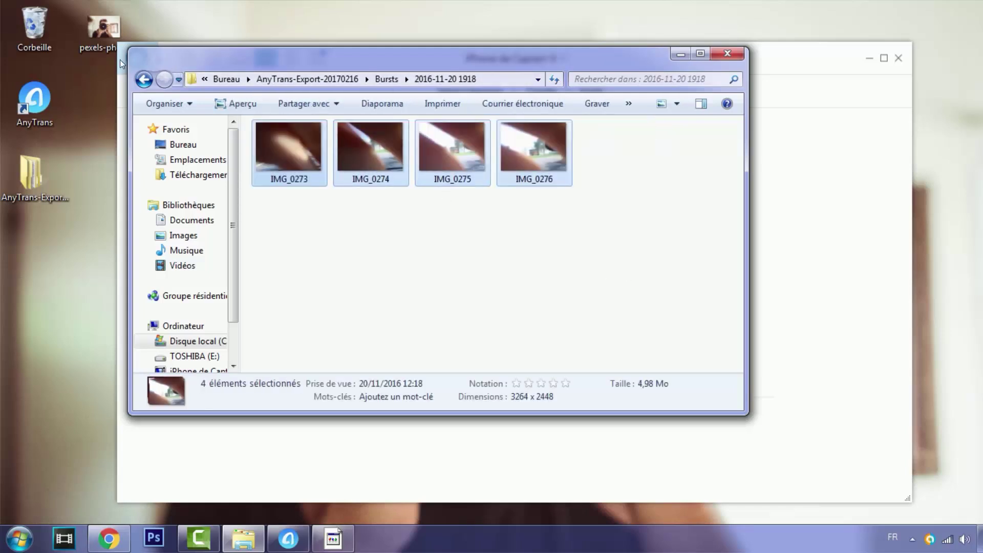
pyautogui.click(149, 79)
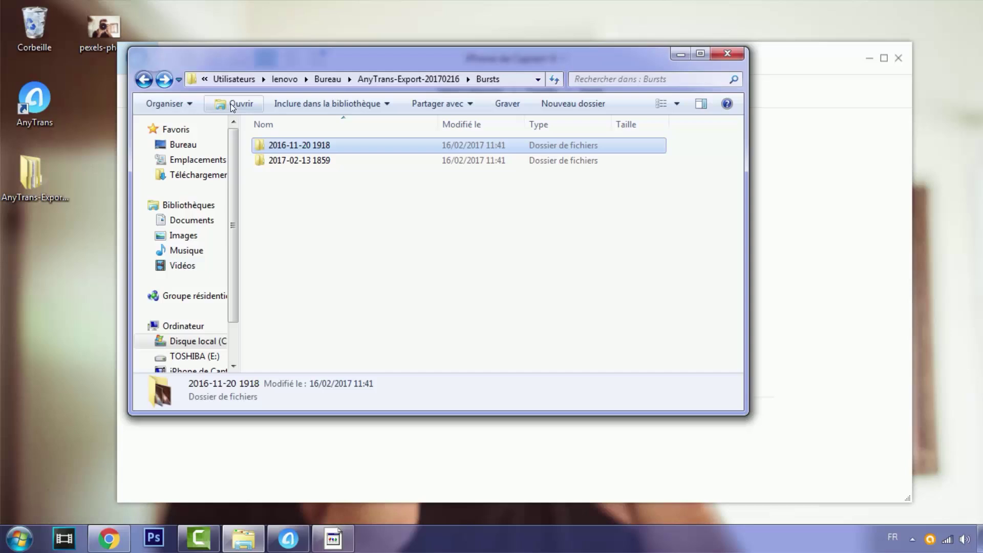
pyautogui.doubleClick(322, 160)
pyautogui.moveTo(276, 215); pyautogui.dragTo(755, 145)
pyautogui.click(678, 205)
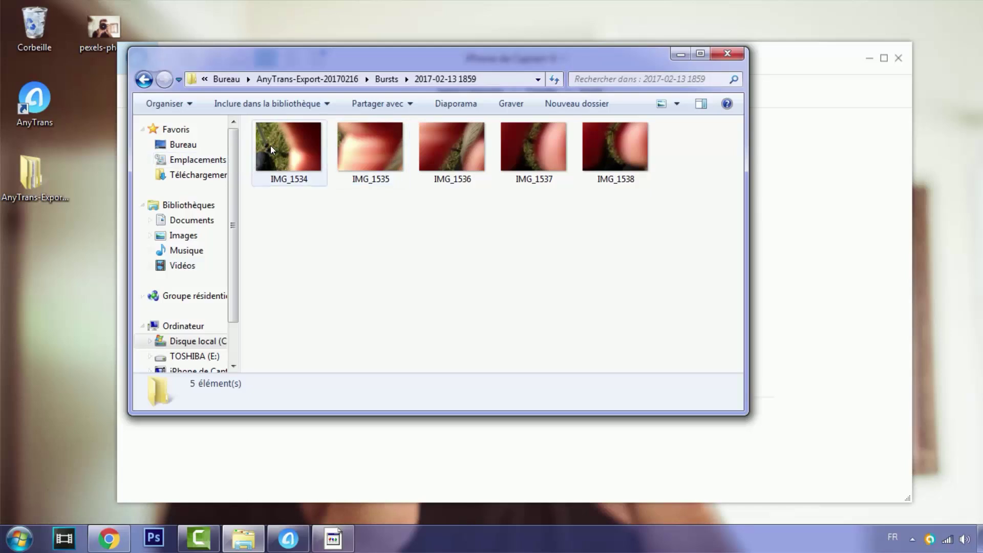
pyautogui.click(727, 54)
# - Switch to Chrome and examine the Licence Personnelle price on the AnyTrans purchase page
pyautogui.click(114, 528)
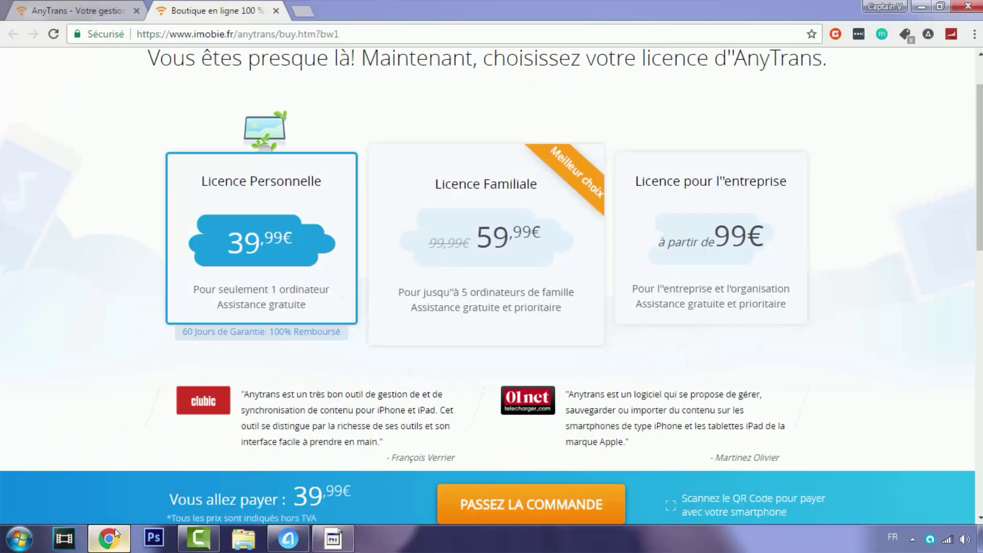
pyautogui.scroll(2, 301, 337)
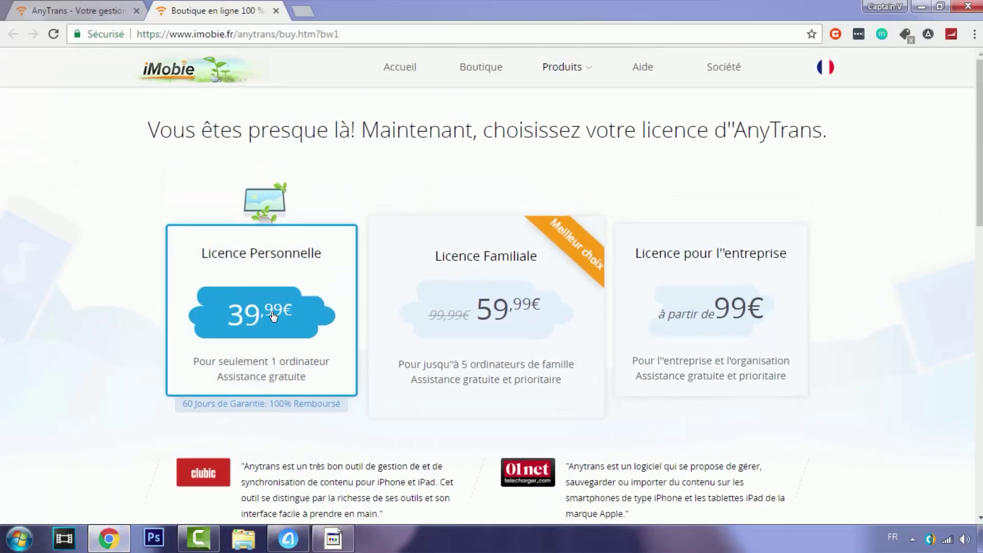
pyautogui.moveTo(299, 315); pyautogui.dragTo(204, 313)
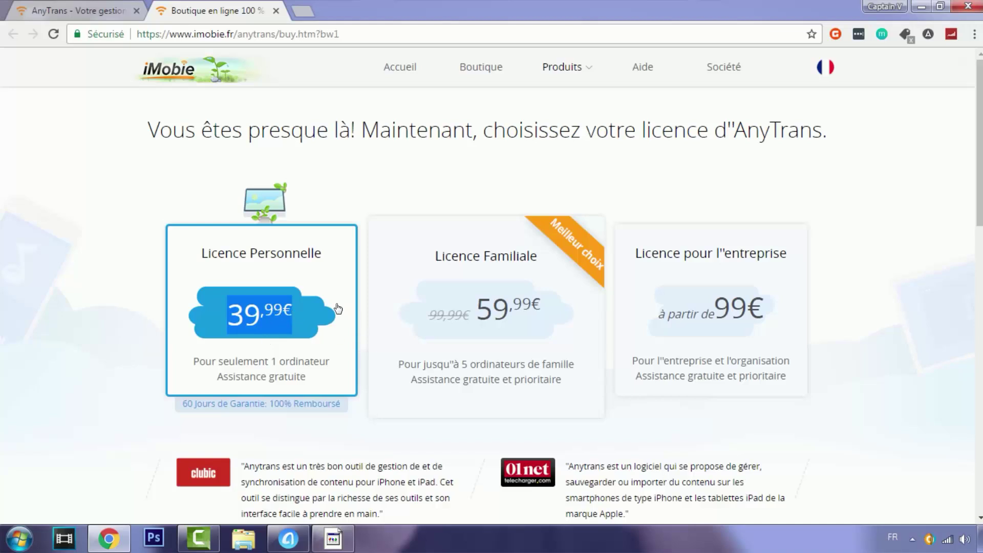
pyautogui.click(235, 270)
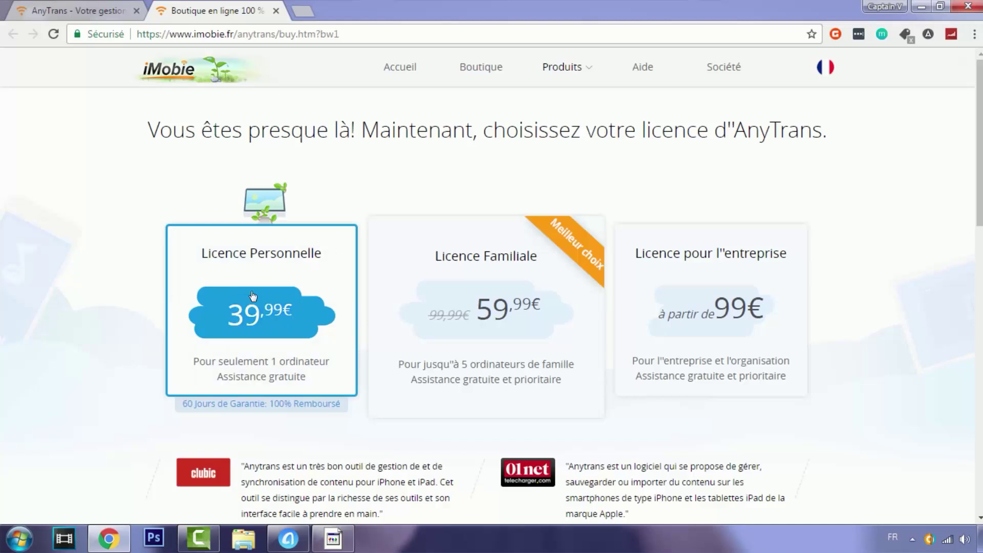
pyautogui.moveTo(225, 322); pyautogui.dragTo(303, 315)
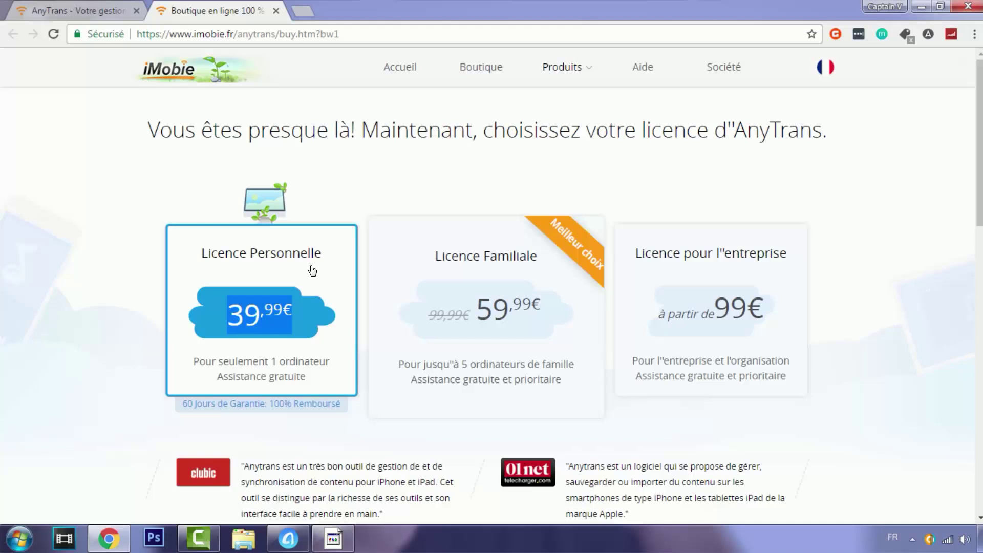
# - Download the free trial installer from the AnyTrans product page and return to that page
pyautogui.click(82, 10)
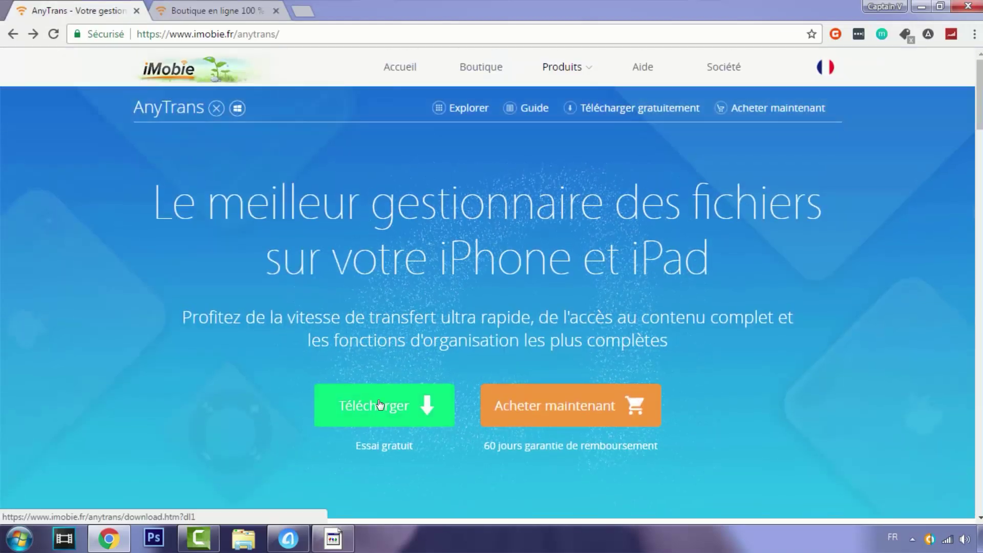
pyautogui.click(377, 399)
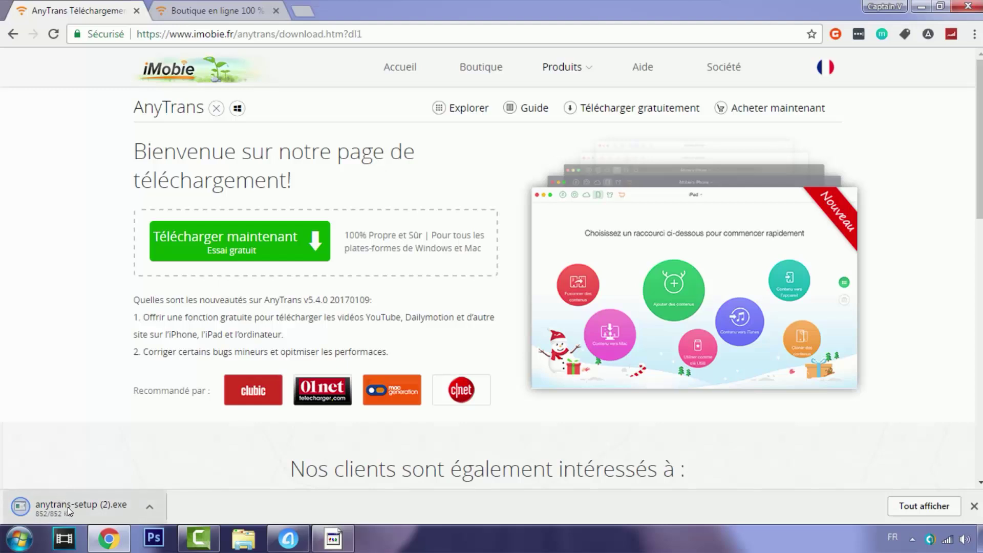
pyautogui.click(12, 35)
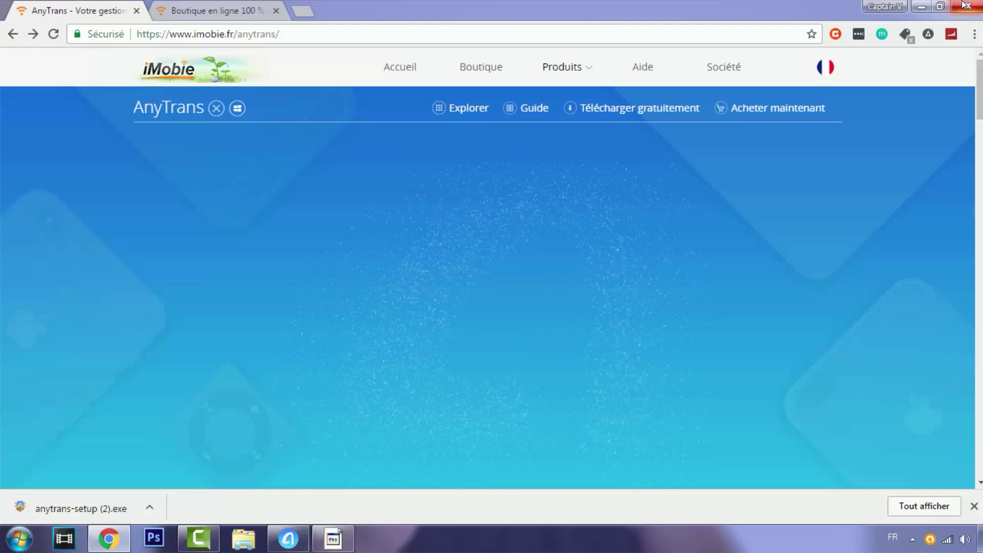